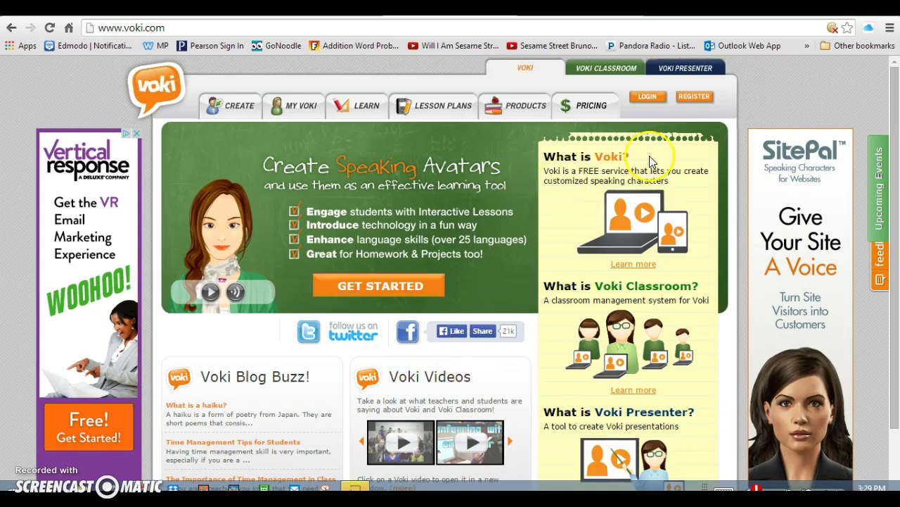
Open the new-account registration form, then dismiss it.
click(699, 100)
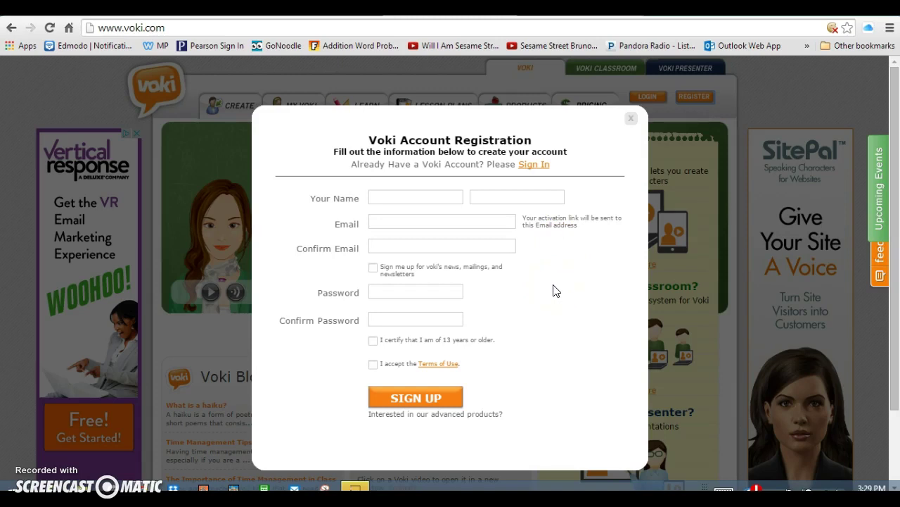
mouse_move(495, 372)
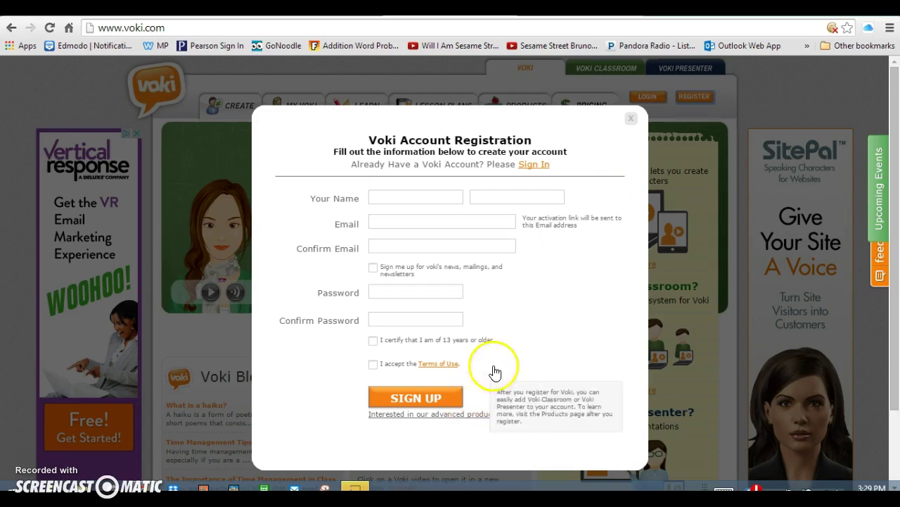
click(632, 120)
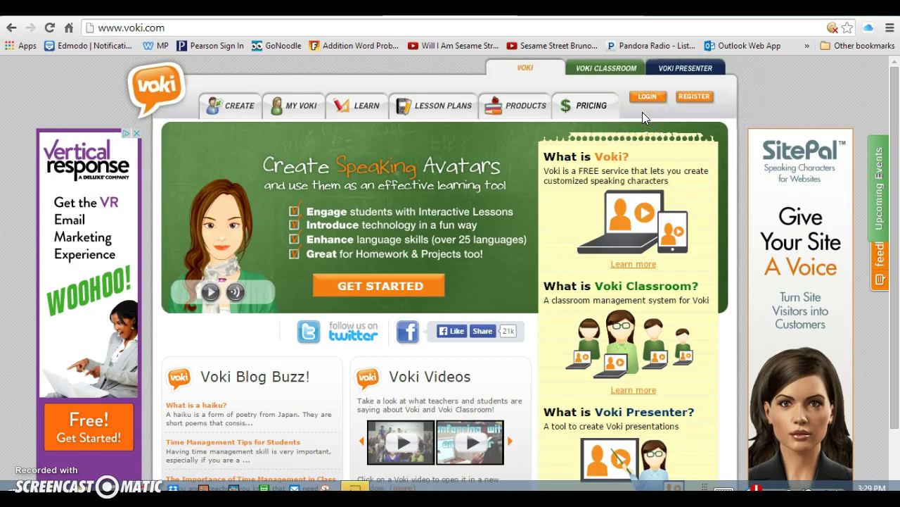
Sign in with the account's e-mail address and password.
click(646, 102)
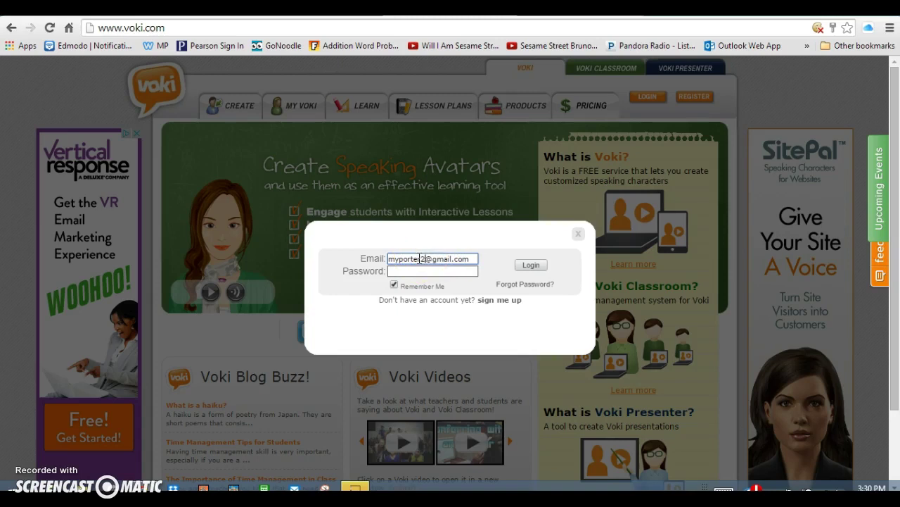
click(408, 272)
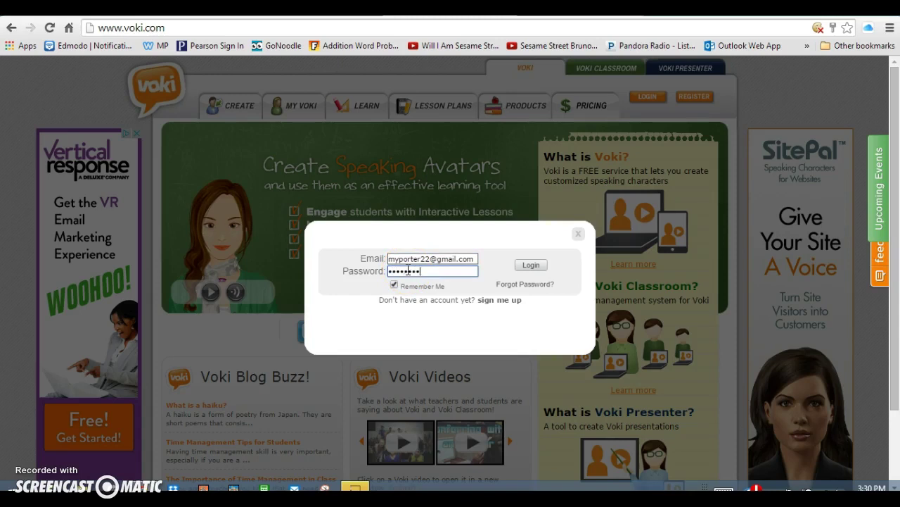
click(530, 266)
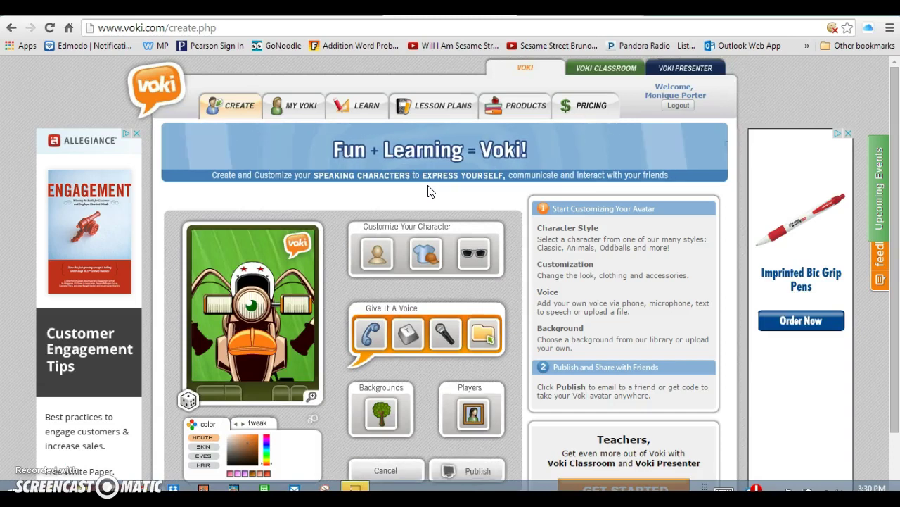
Wait for the Create page to load with a default character in the avatar editor.
click(425, 266)
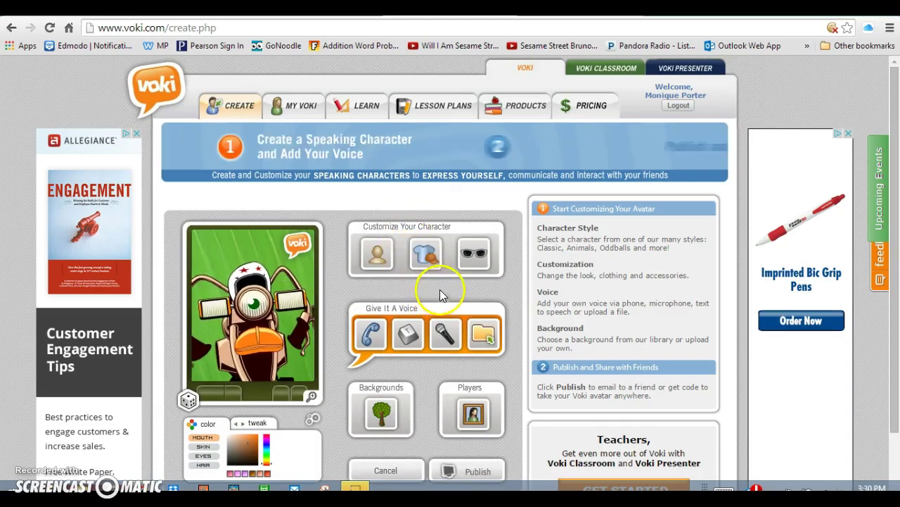
Browse the Oddballs, Randoms and VIP character heads and the Bling accessories.
click(379, 260)
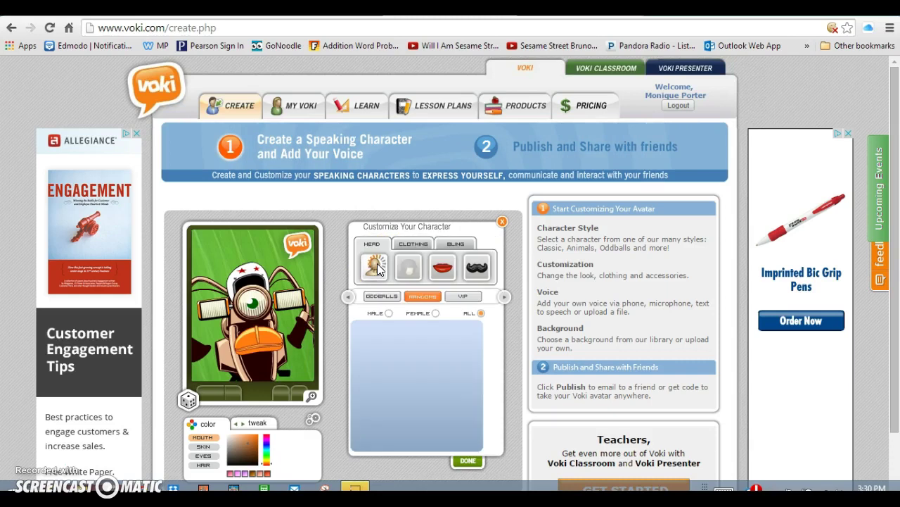
click(402, 312)
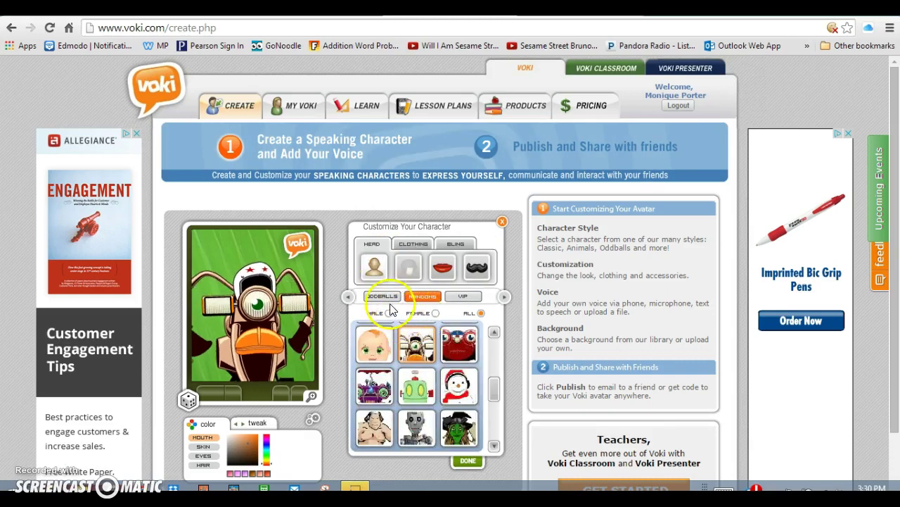
click(388, 298)
click(415, 298)
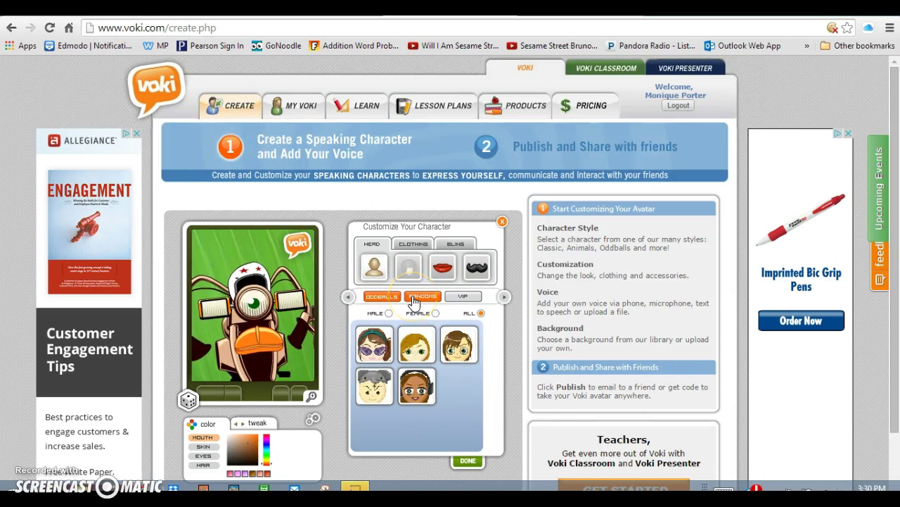
click(453, 298)
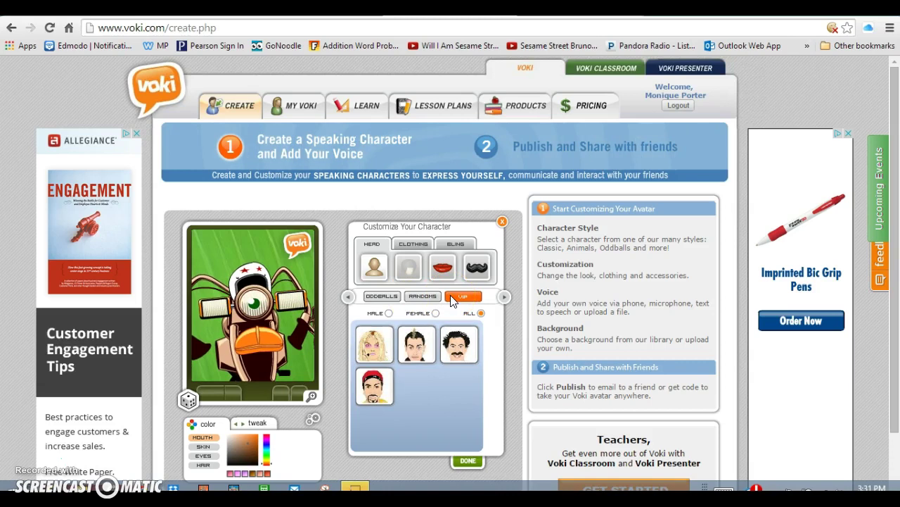
click(441, 248)
click(459, 246)
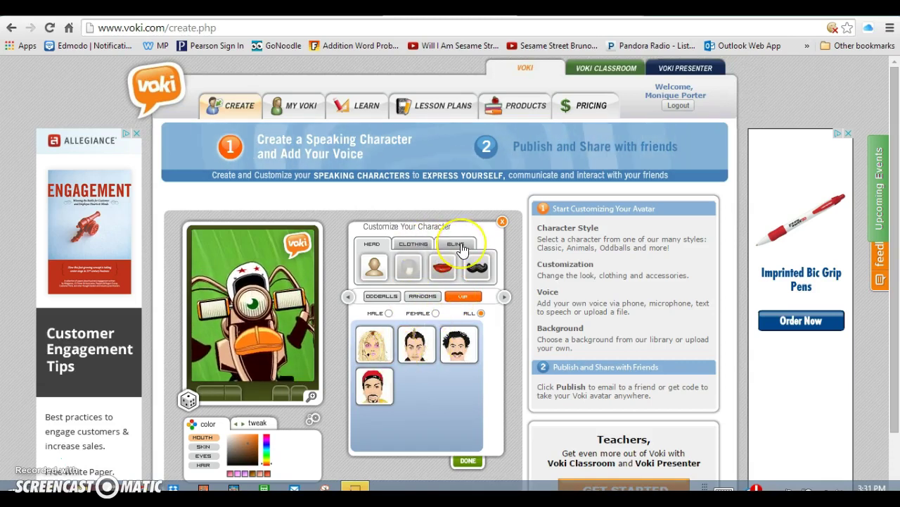
click(391, 297)
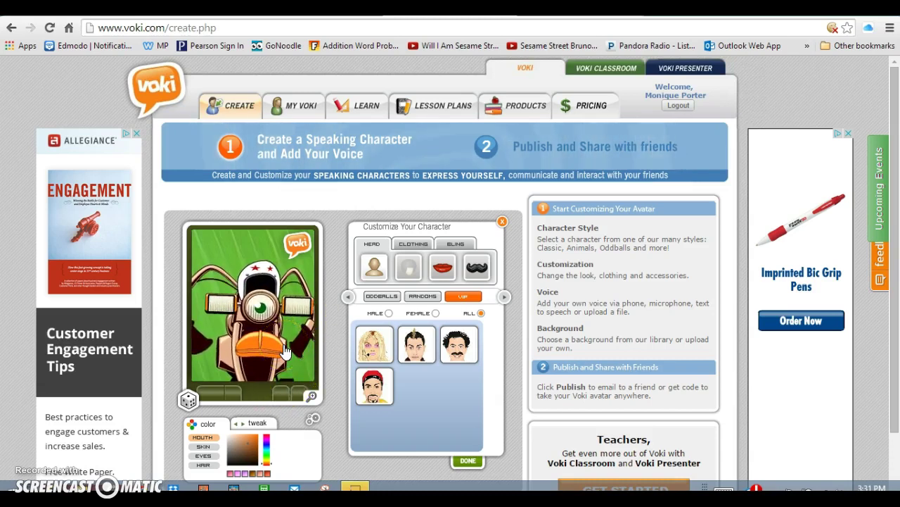
Adjust the mouth colour's shade and hue, choose the lips, then close the customizer.
click(252, 447)
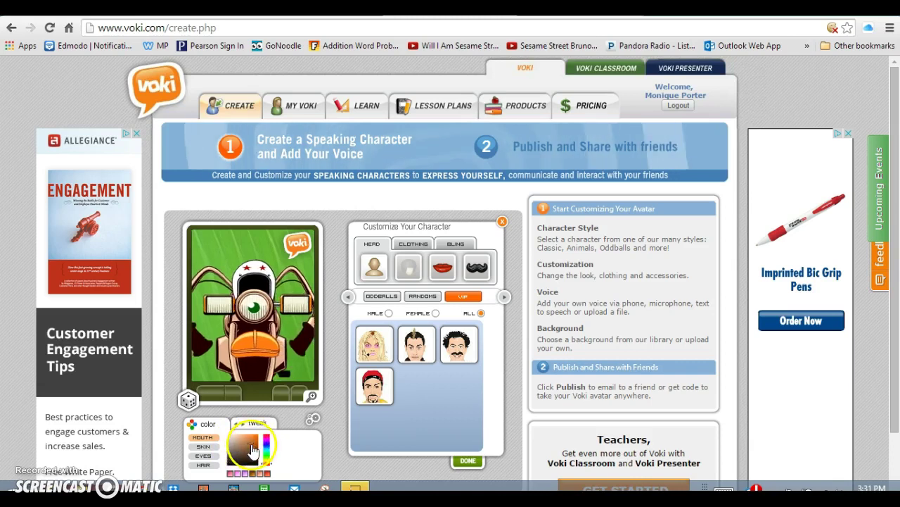
click(268, 464)
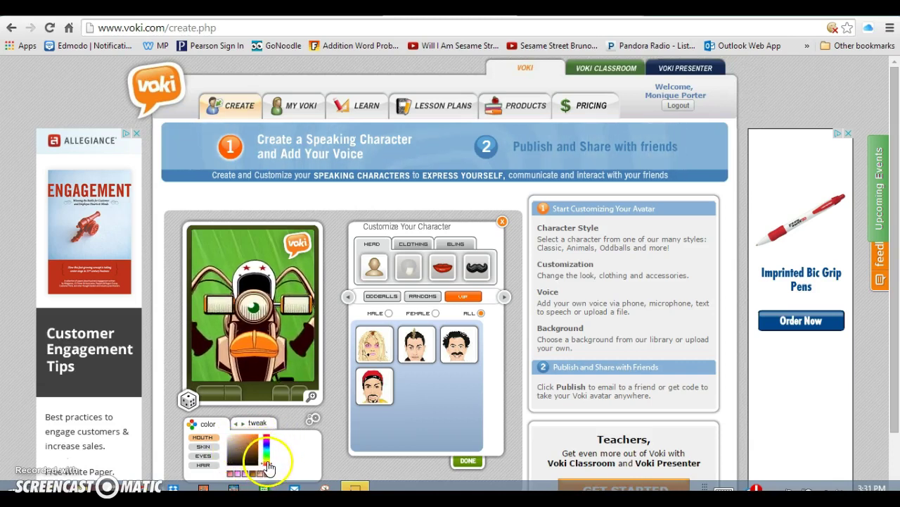
click(446, 261)
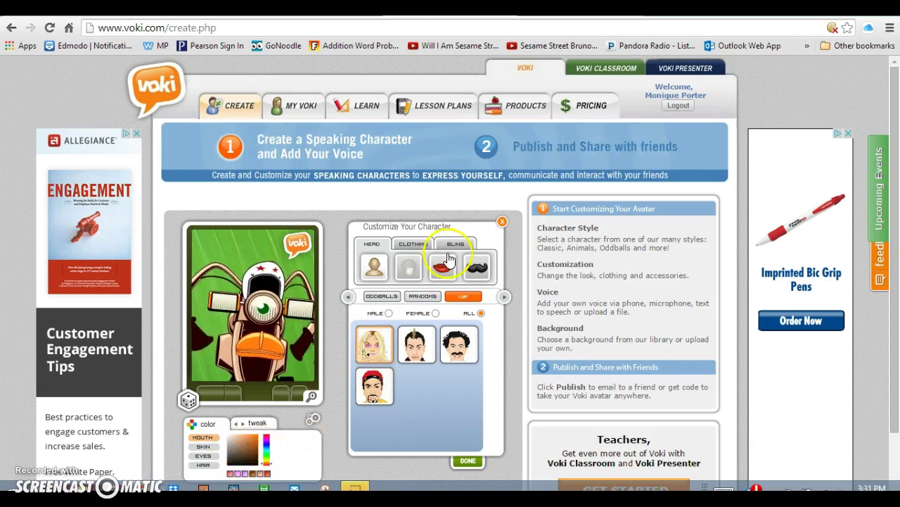
click(503, 222)
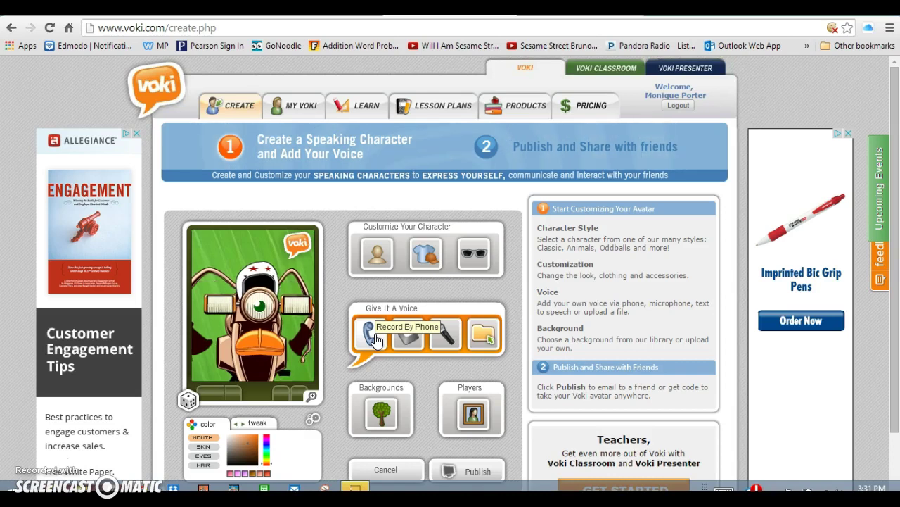
Check the microphone voice-recording option, then bring up the Backgrounds library.
click(443, 339)
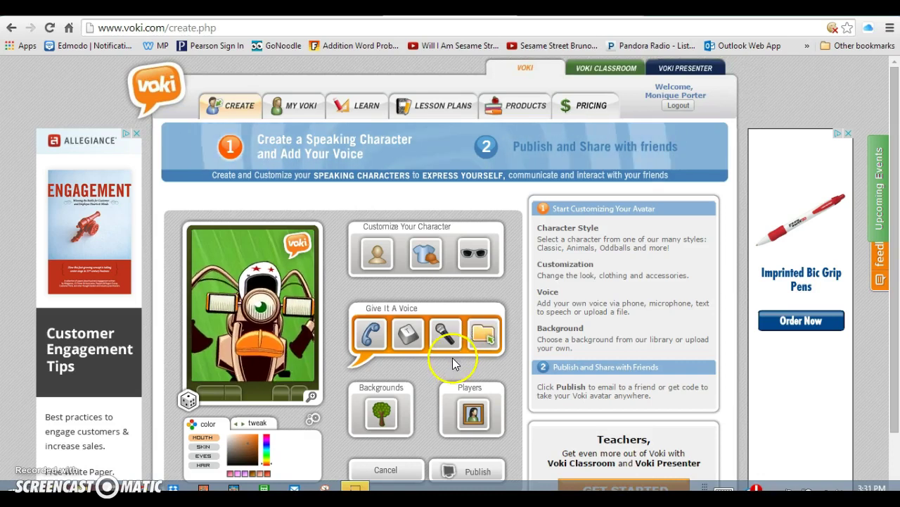
click(382, 413)
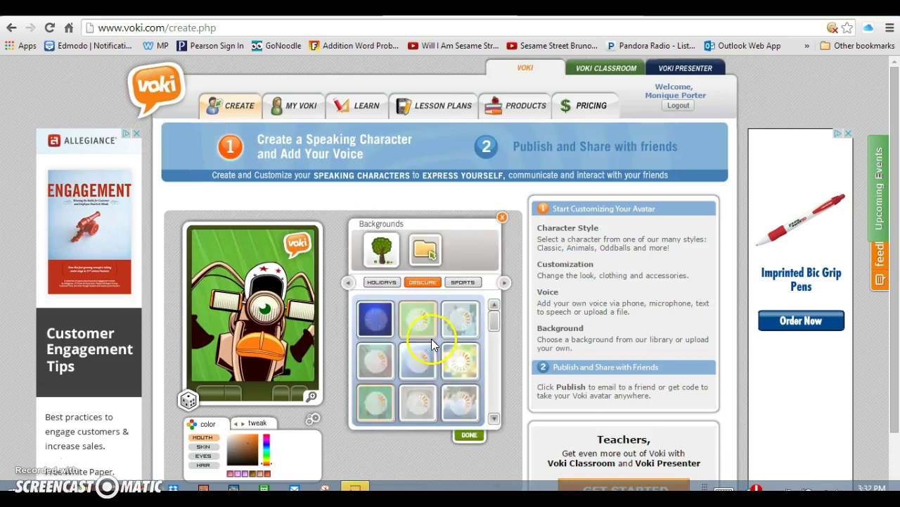
Browse the Holidays and Obscure backgrounds, keep plain green, and close the library.
click(422, 327)
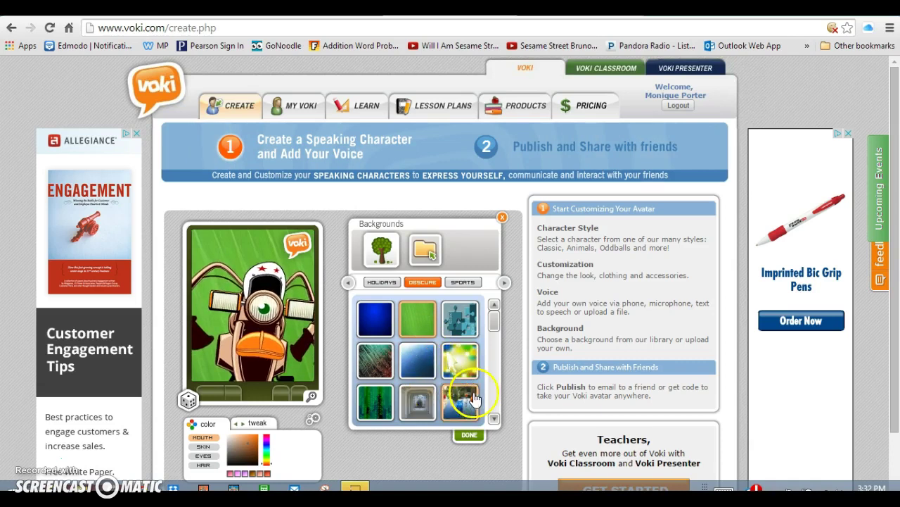
click(382, 282)
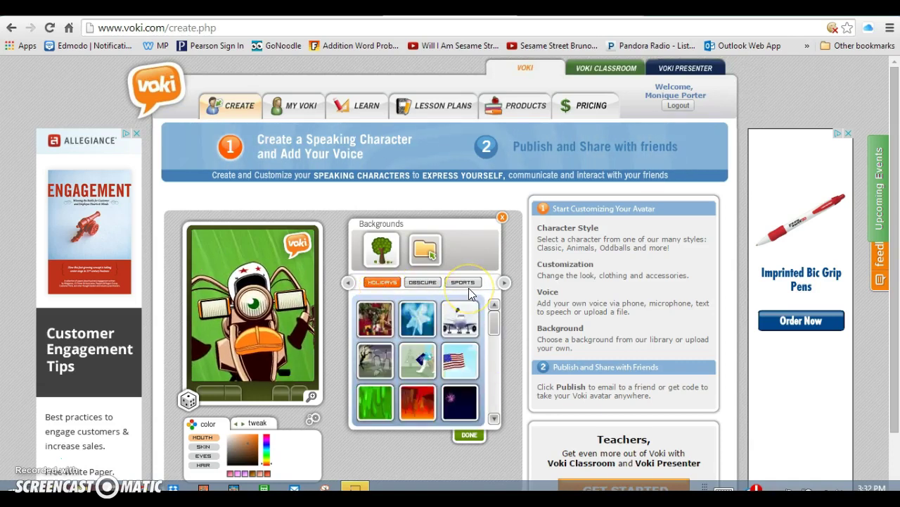
click(432, 285)
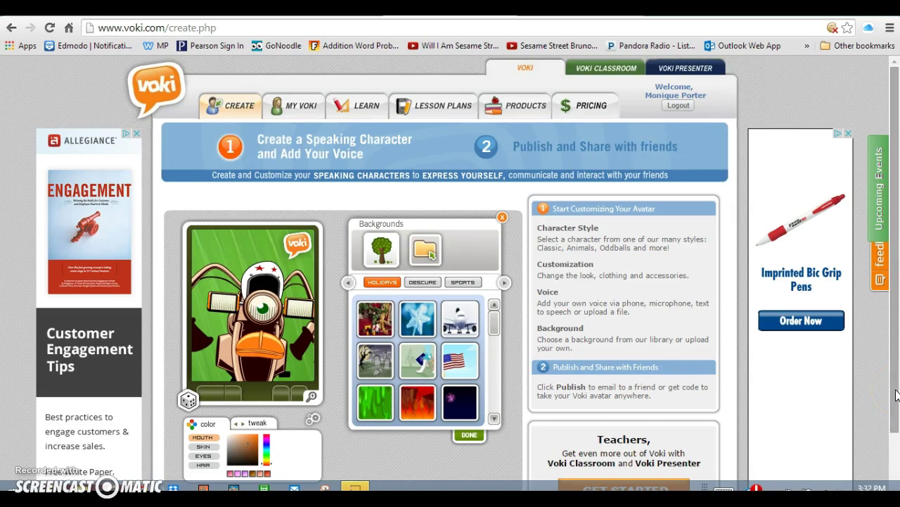
drag(897, 397, 893, 431)
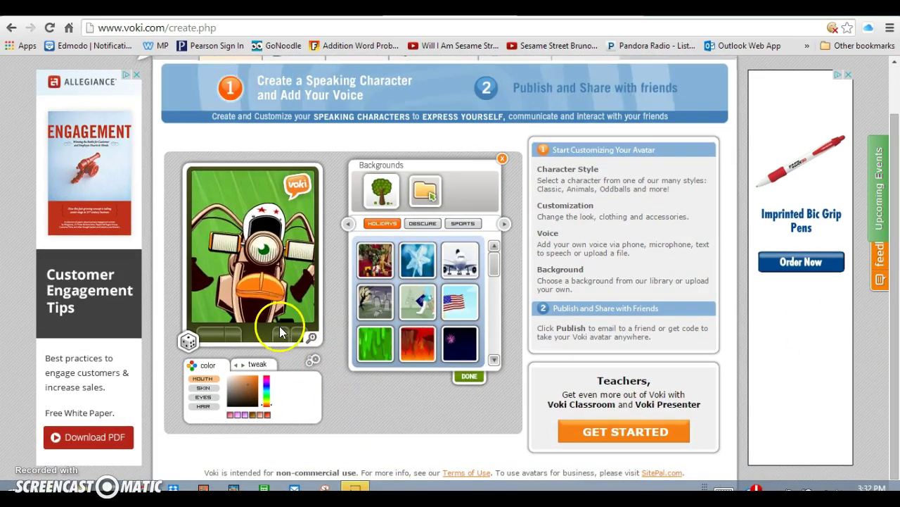
click(467, 377)
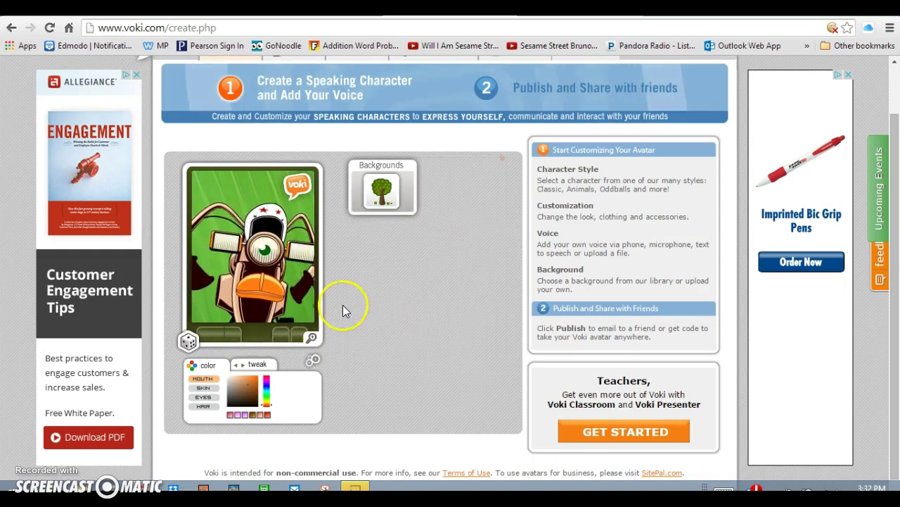
Randomize the character, then go to My Voki and select the Adventure Time! Voki.
click(187, 344)
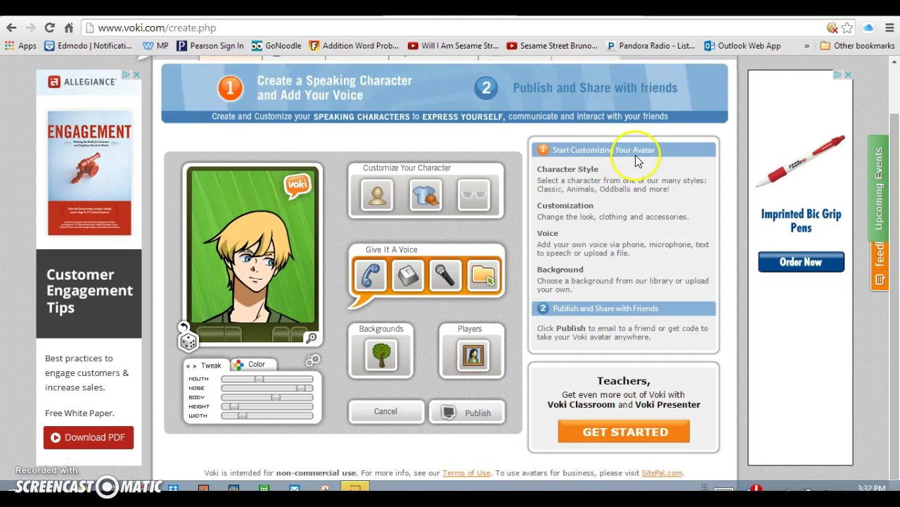
click(894, 79)
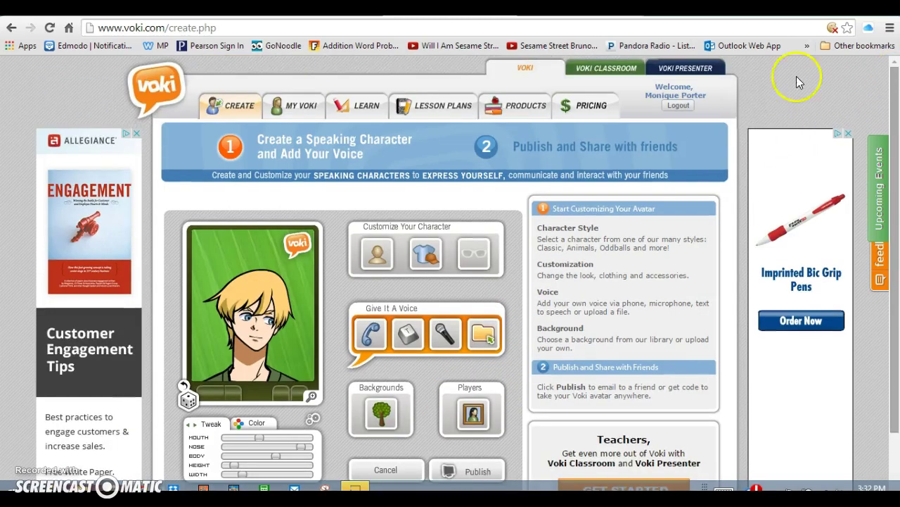
click(275, 113)
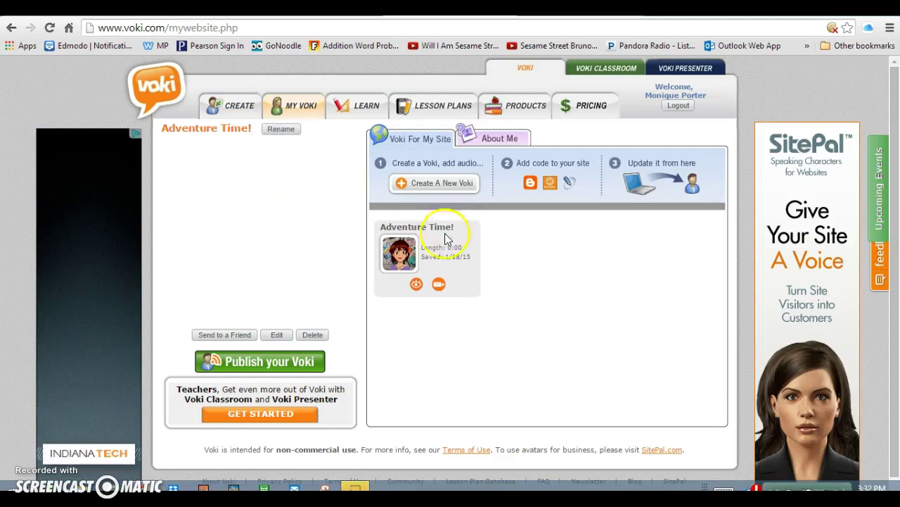
click(408, 263)
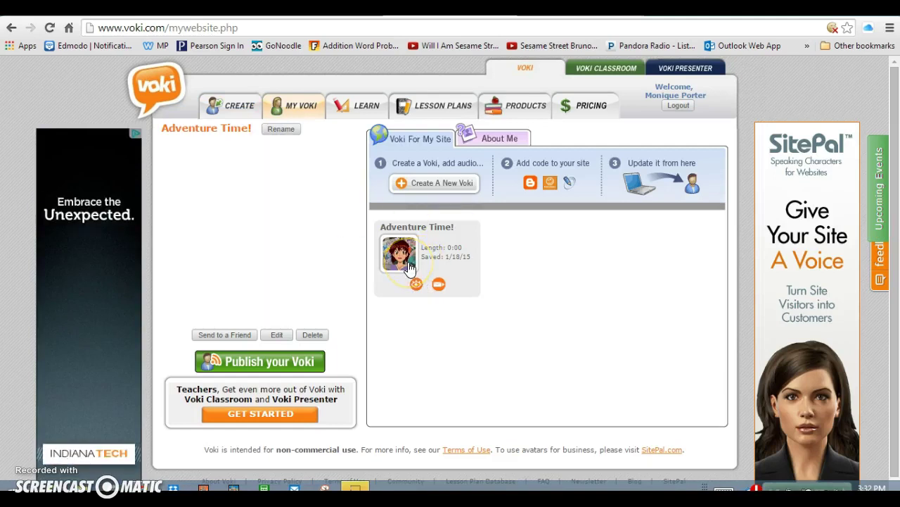
Preview Adventure Time! and toggle its speech playback in the player.
click(436, 253)
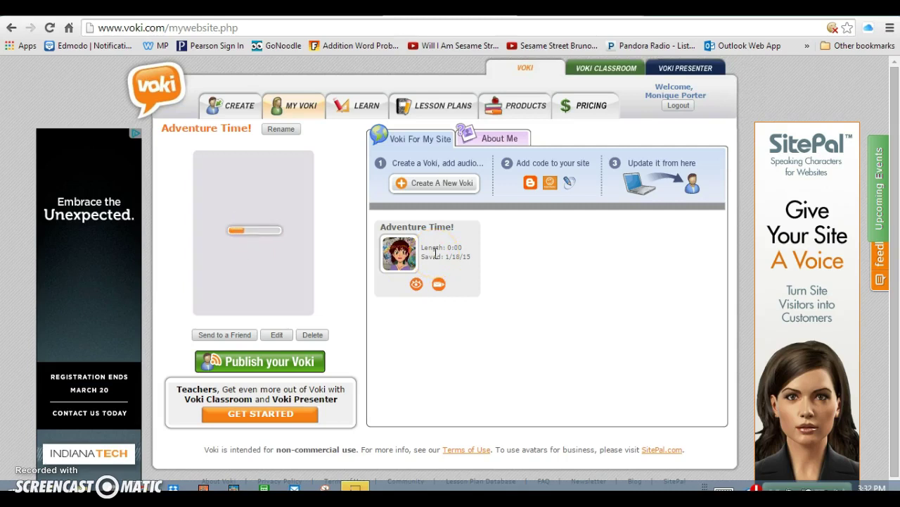
click(279, 337)
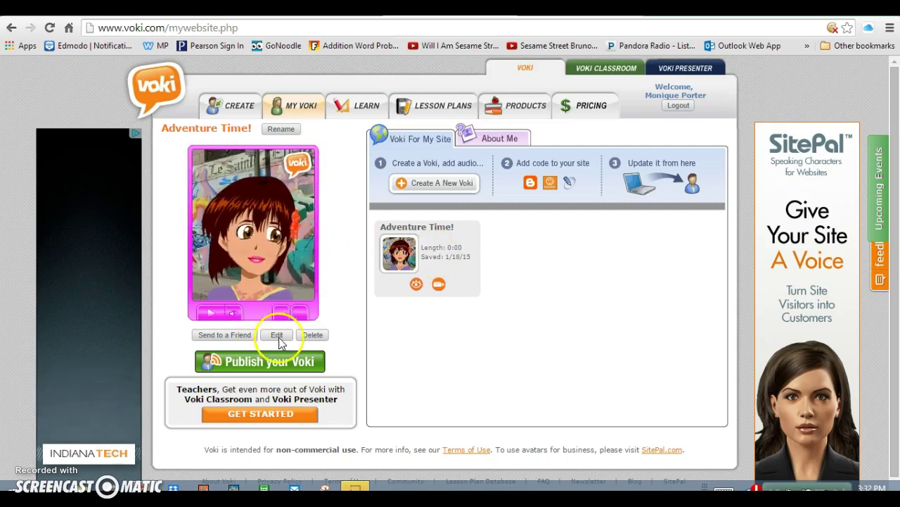
click(218, 316)
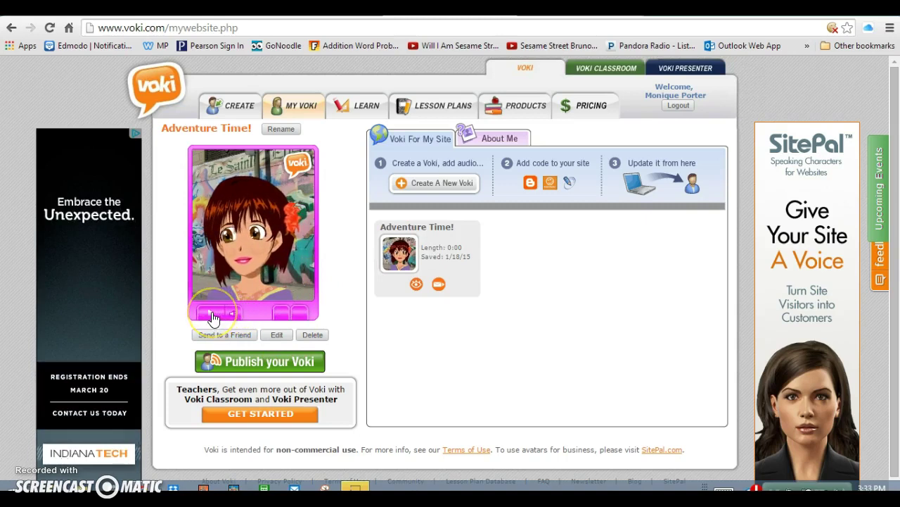
click(216, 321)
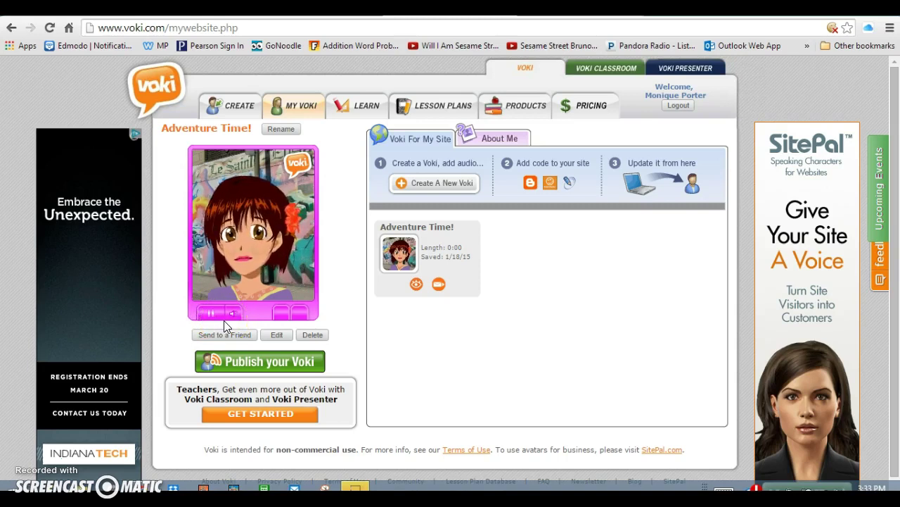
click(214, 317)
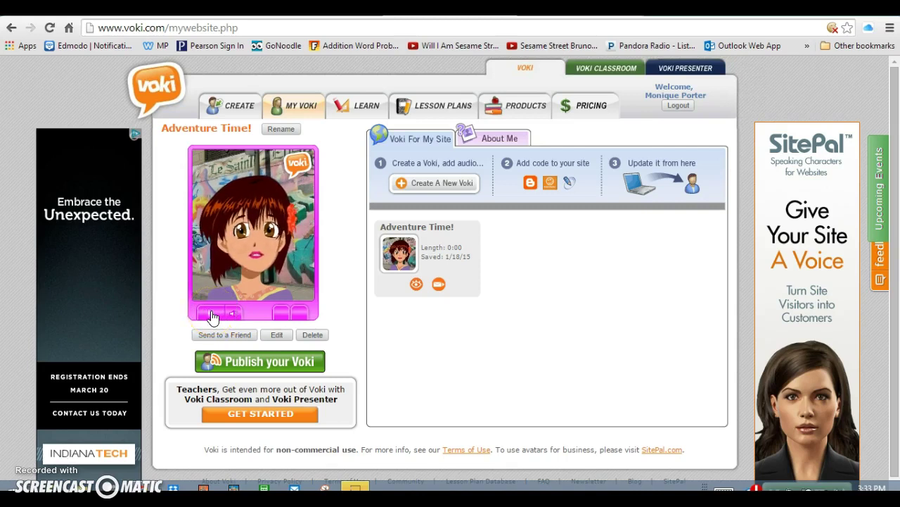
click(322, 338)
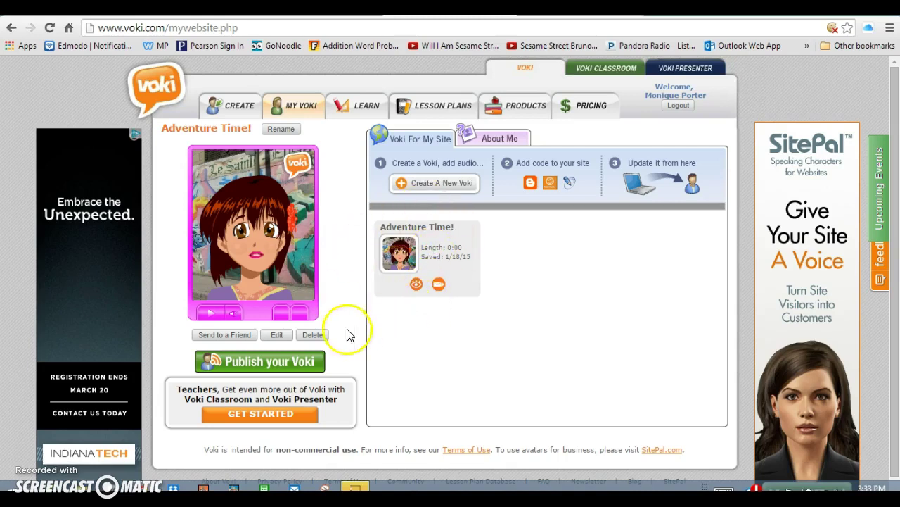
click(289, 366)
In Share Your Voki, select the entire embed code, then close the dialog.
click(427, 163)
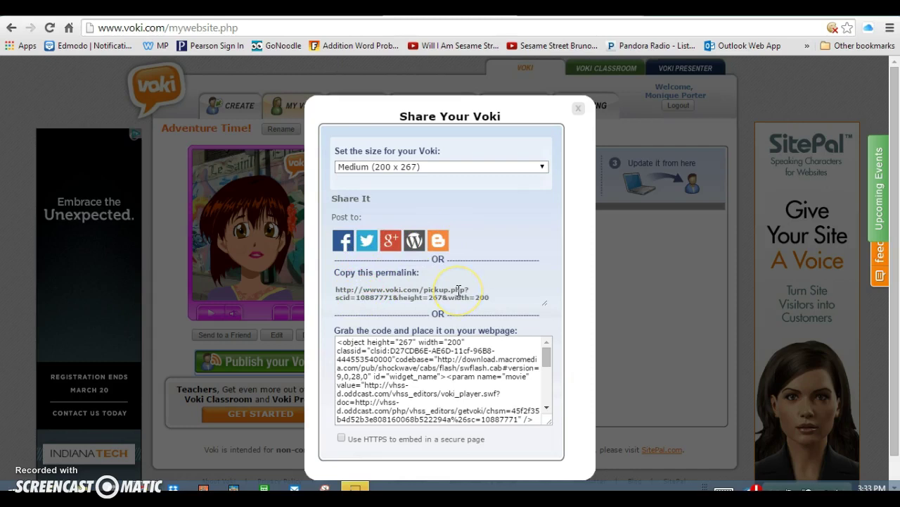
click(404, 359)
click(362, 349)
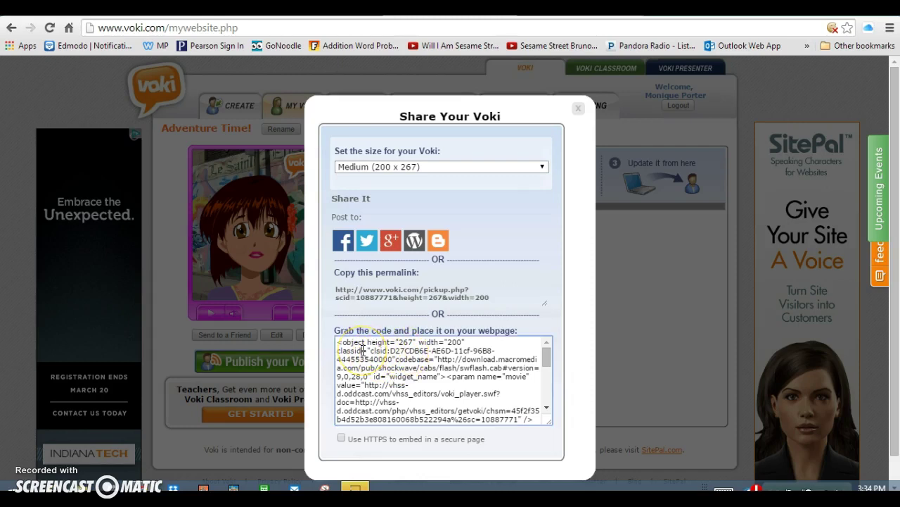
click(347, 343)
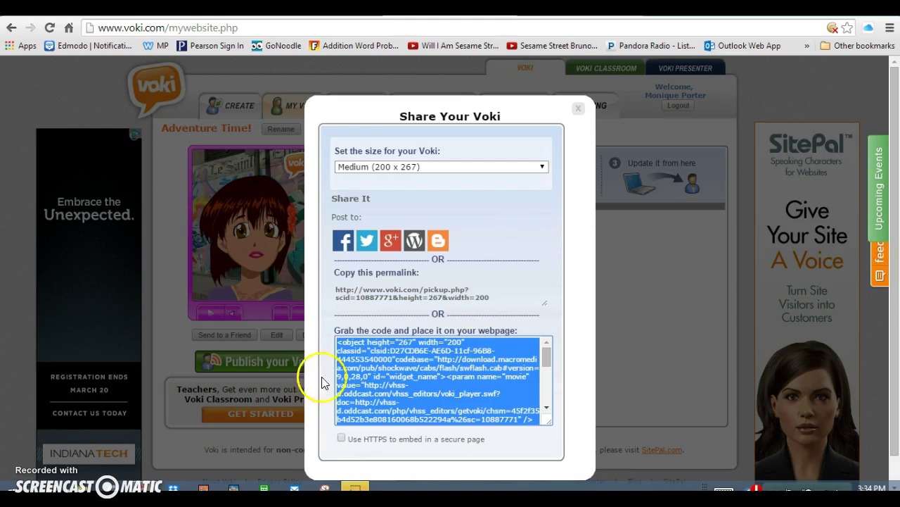
click(579, 110)
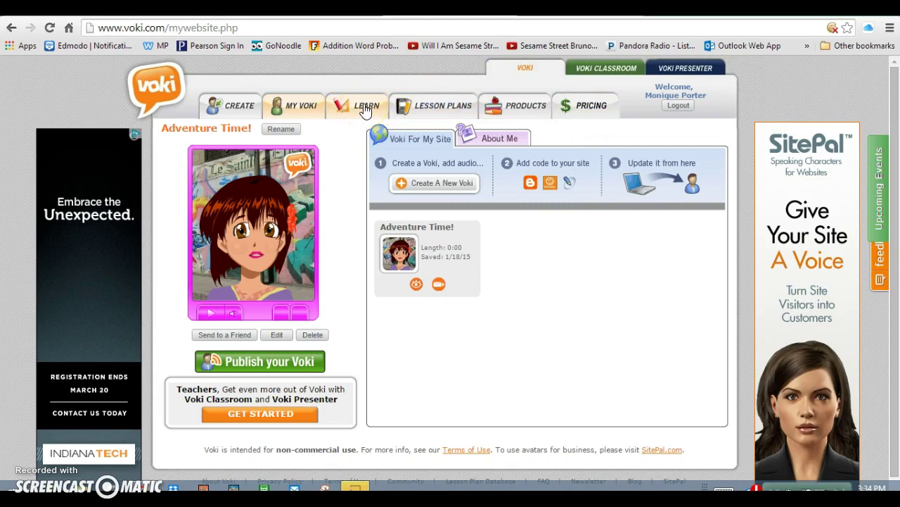
click(597, 73)
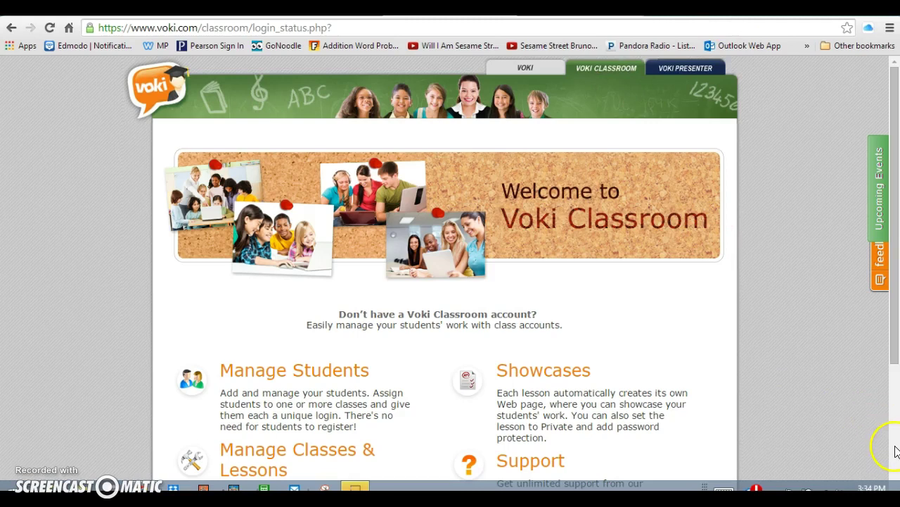
Scroll through the Classroom features like Manage Students, Showcases and Support, then back up.
scroll(892, 451, down, 3)
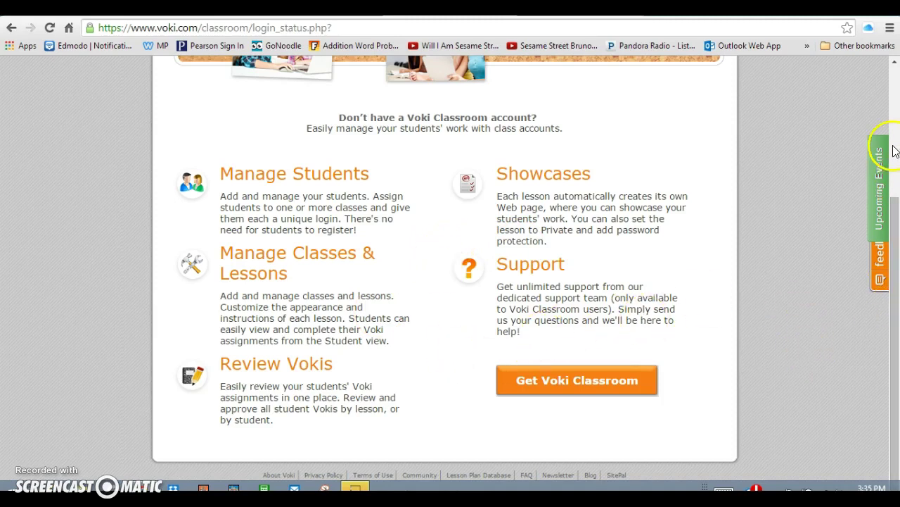
scroll(895, 128, up, 3)
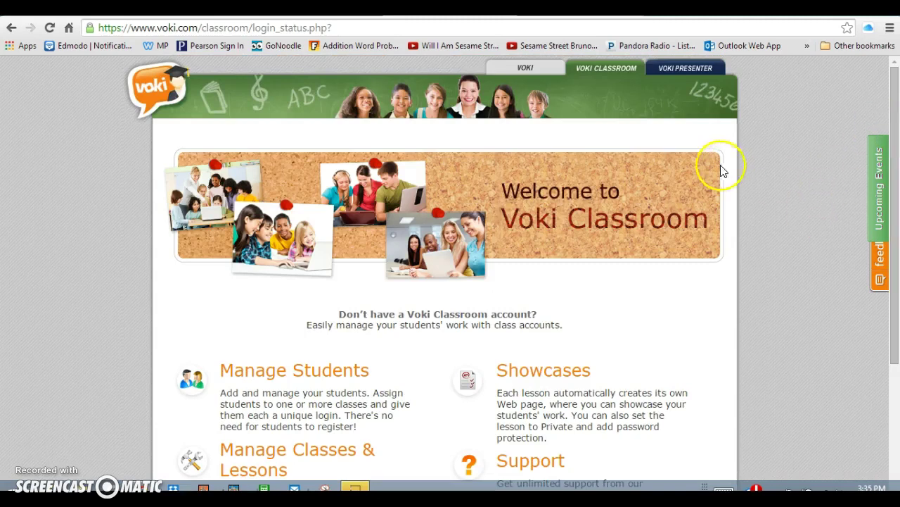
Open Voki Presenter and scroll through its Create Presentations, Add Vokis and Share features.
click(692, 70)
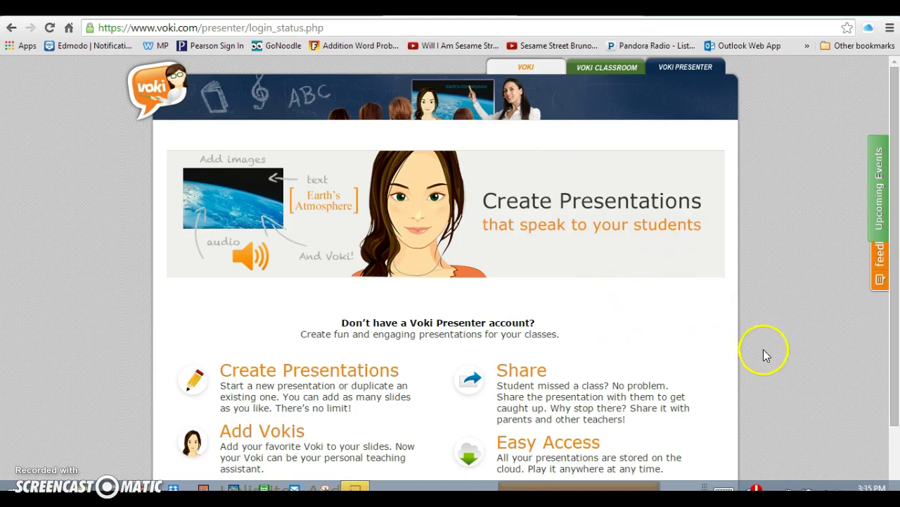
scroll(885, 464, down, 1)
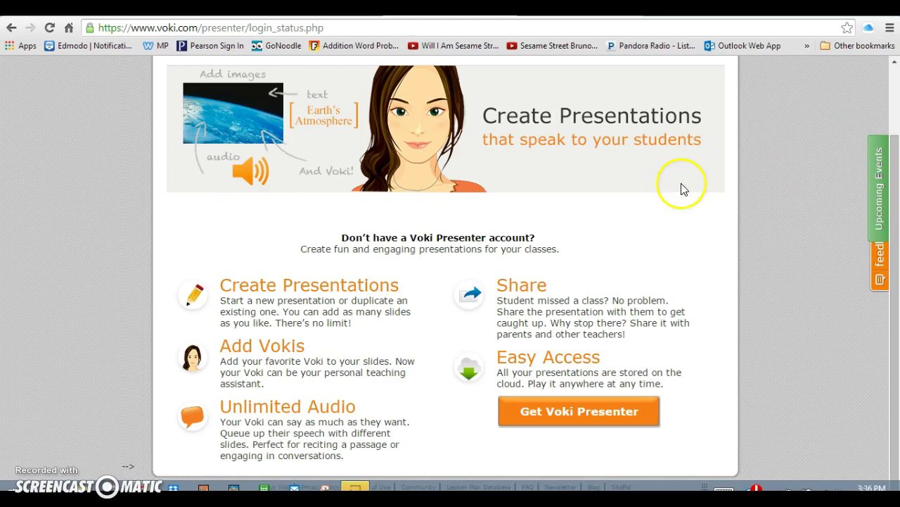
click(896, 111)
Go back to the Voki home page with the Create Speaking Avatars banner.
click(517, 73)
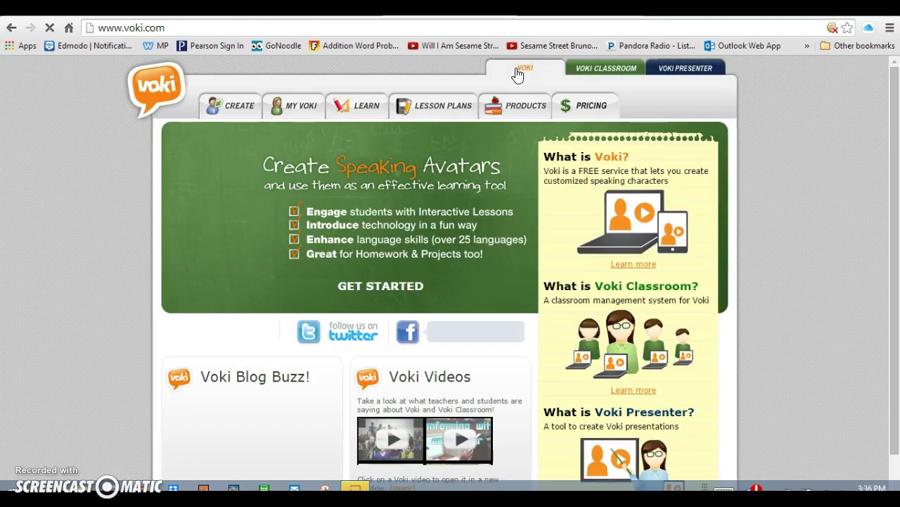